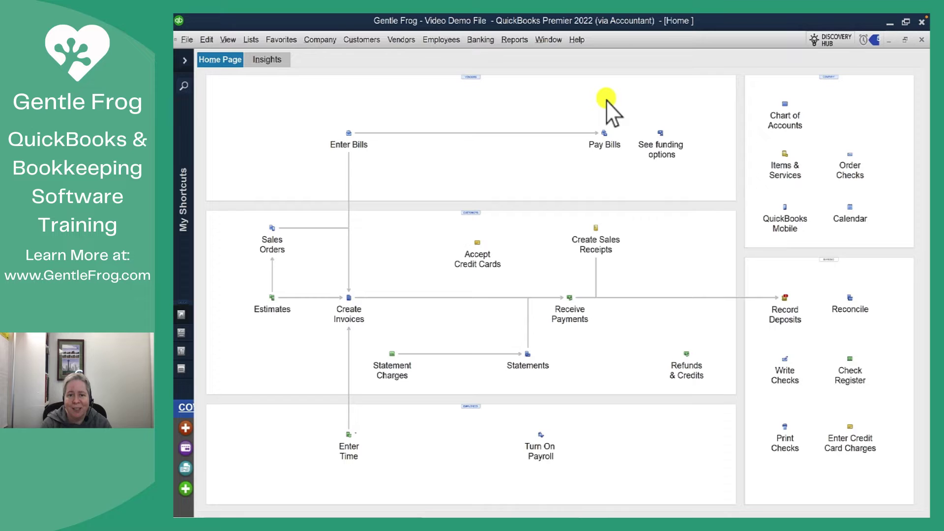
Step: Open the Customer Center and review the customer's invoices and the 500.00 and 750.00 payments
left_click(361, 41)
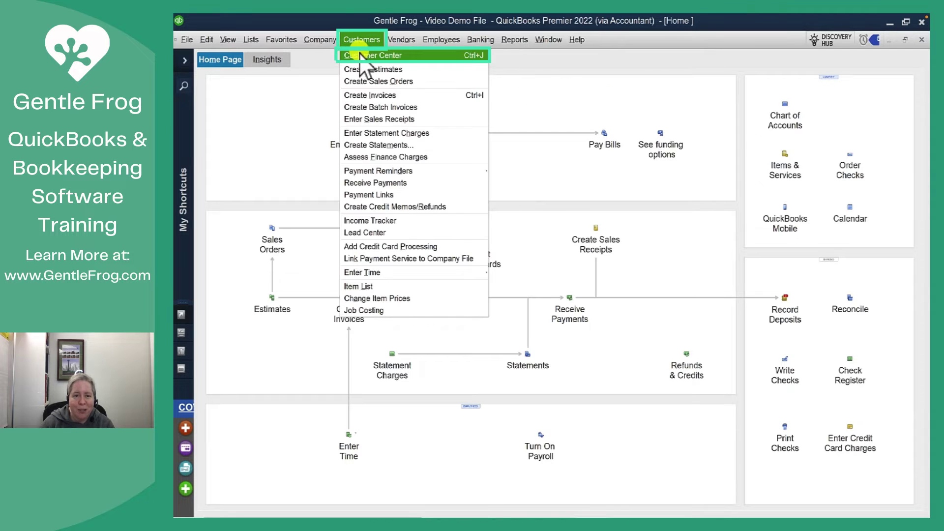
left_click(359, 53)
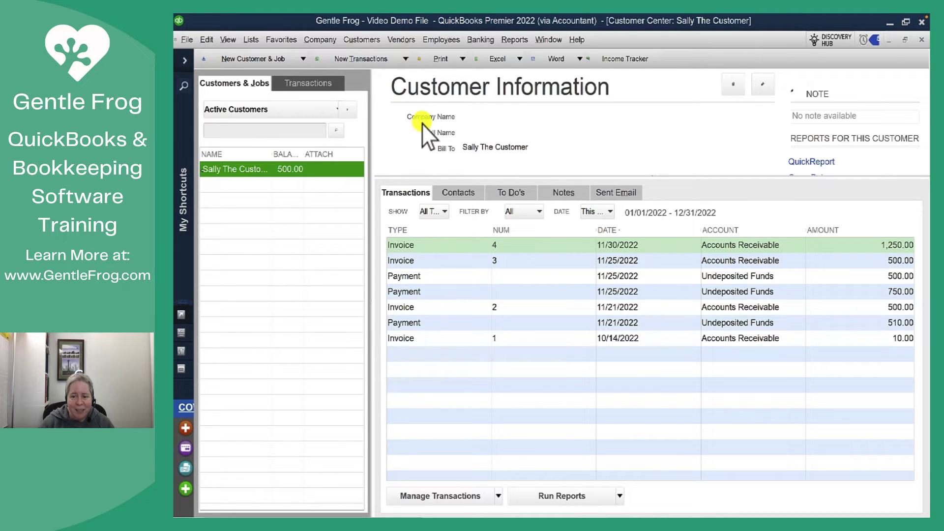
left_click(636, 335)
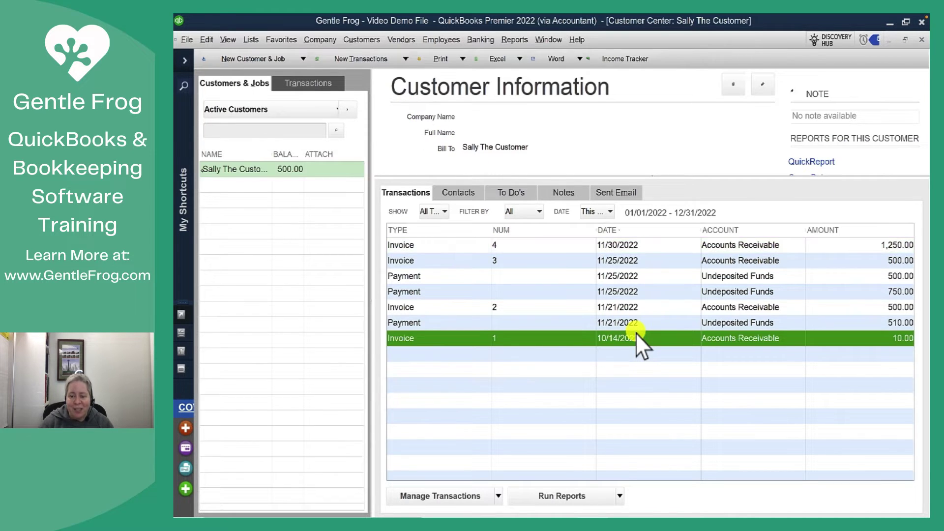
left_click(629, 277)
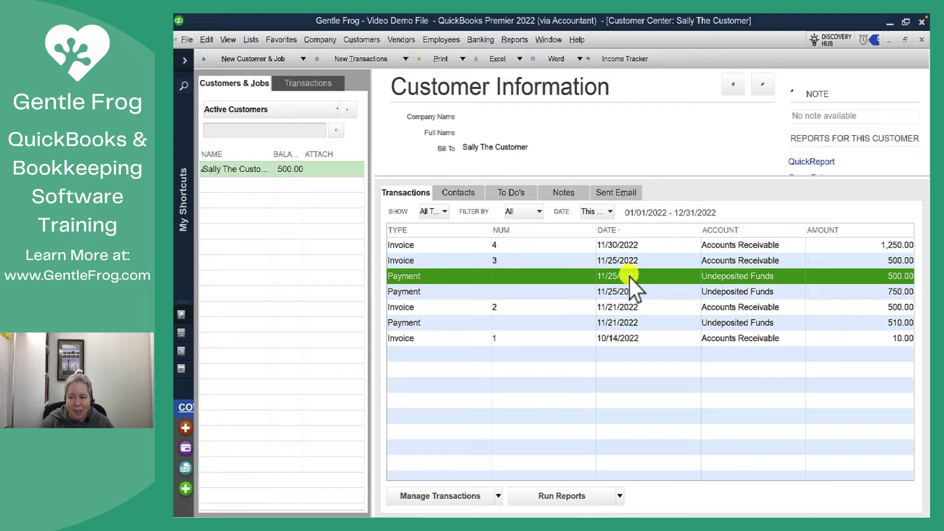
key("Down")
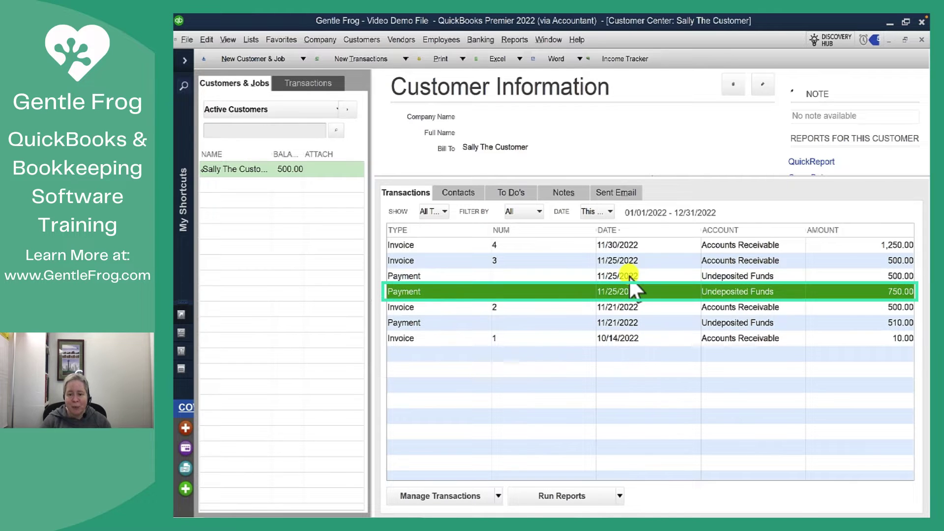
left_click(629, 246)
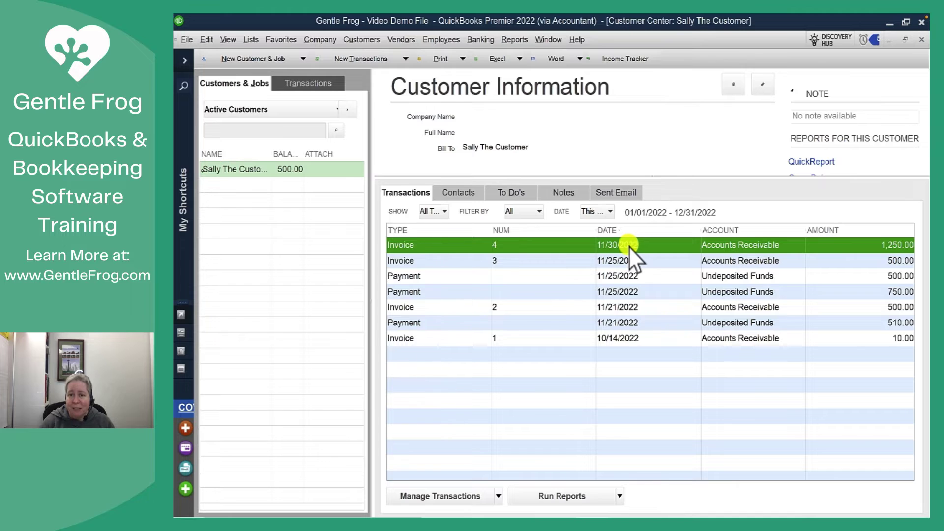
double_click(629, 245)
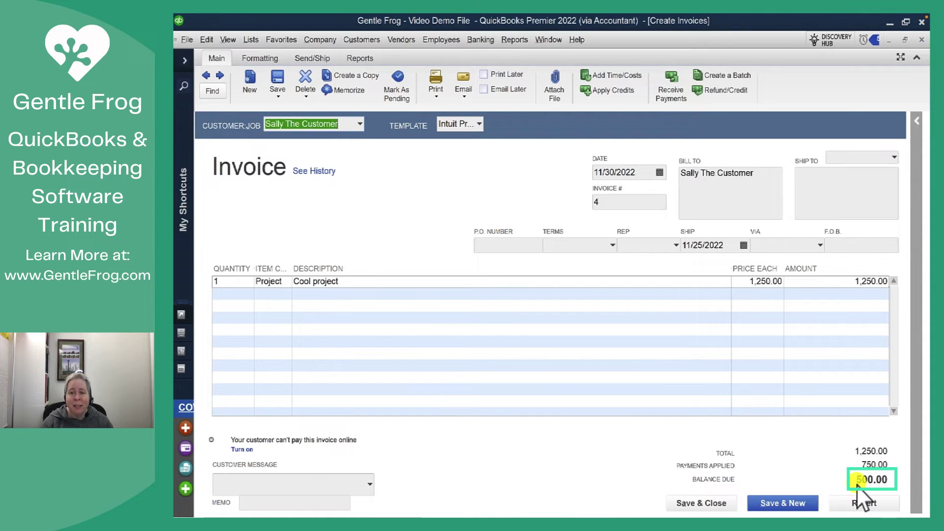
left_click(721, 503)
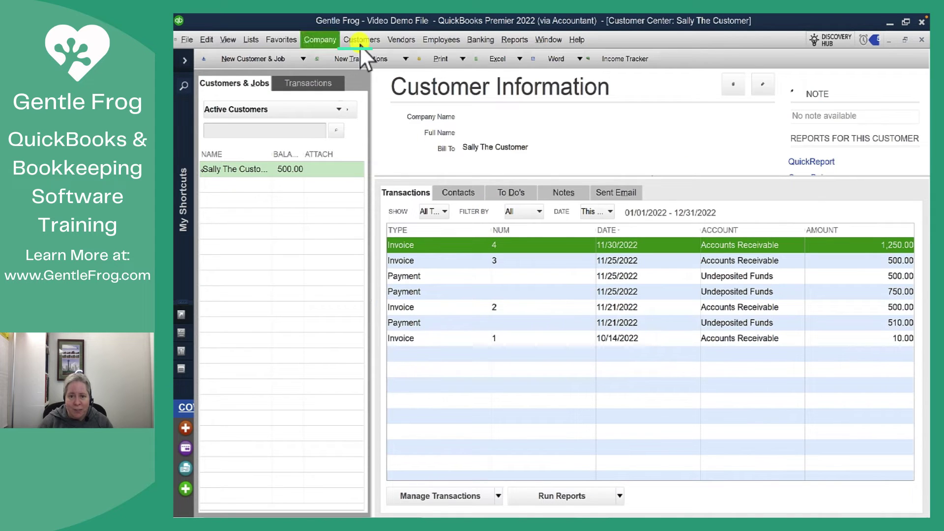
Step: Start creating customer statements with a statement date of 11/30/2022
left_click(361, 40)
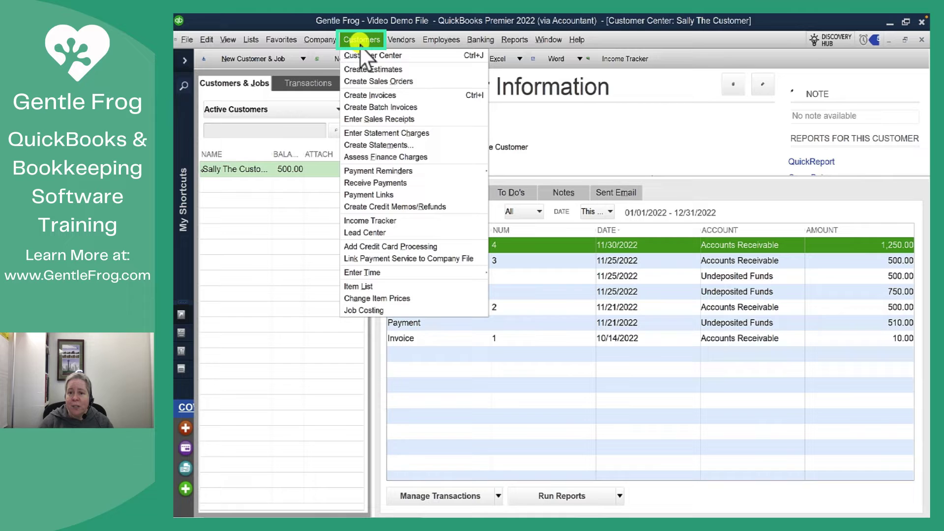
left_click(389, 145)
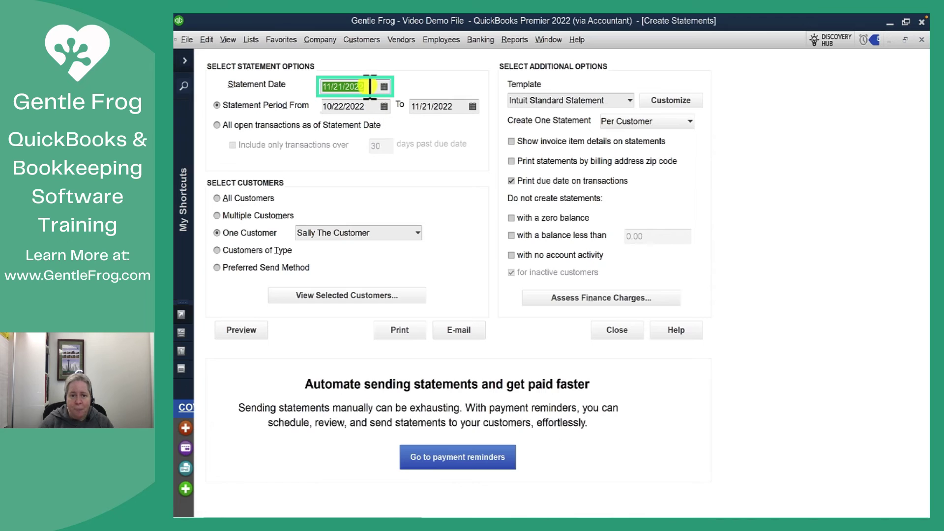
key("BackSpace")
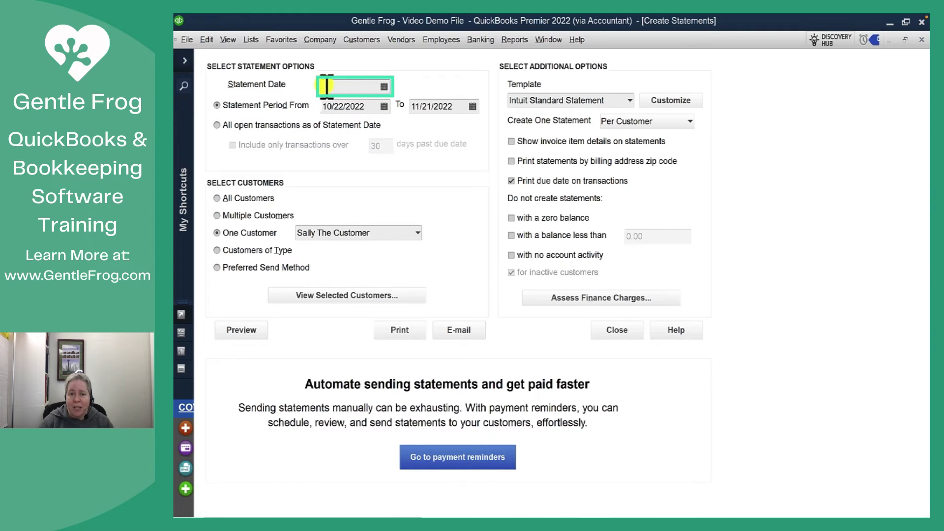
type("11/30/2022")
key("Tab")
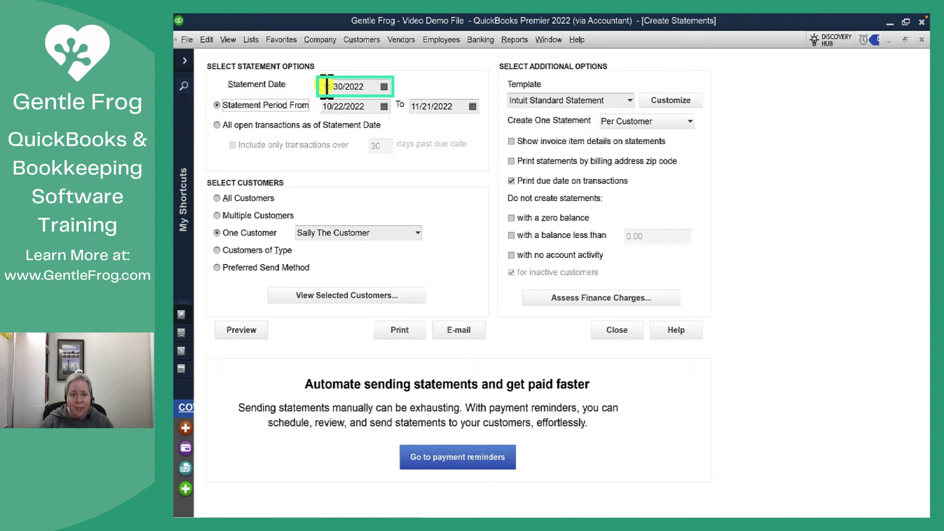
Step: Set the statement period from 01/01/2022 to 11/30/2022
key("Tab")
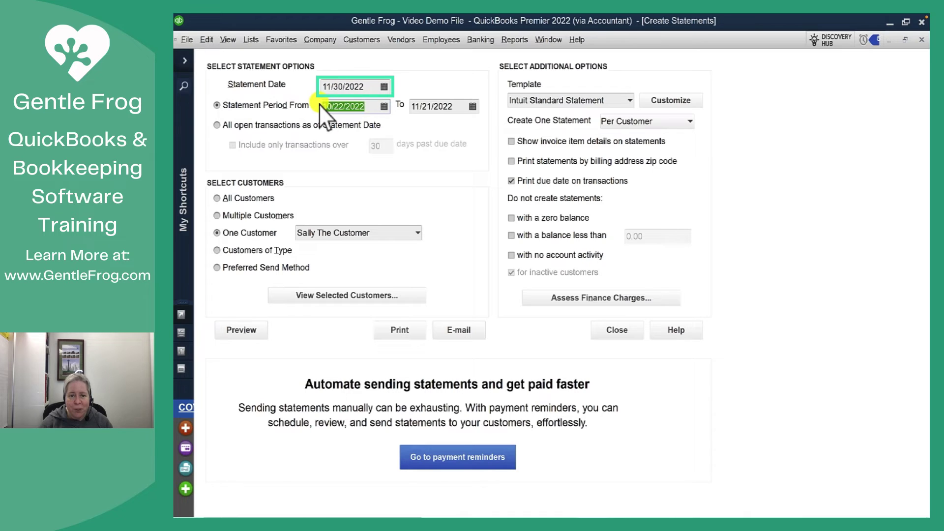
type("11/01/2022")
key("Tab")
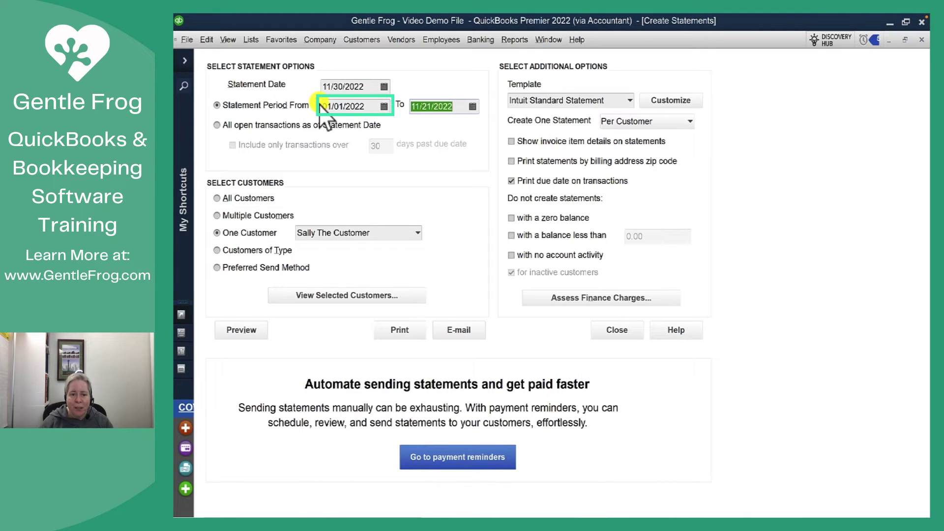
type("11/30/2022")
key("Tab")
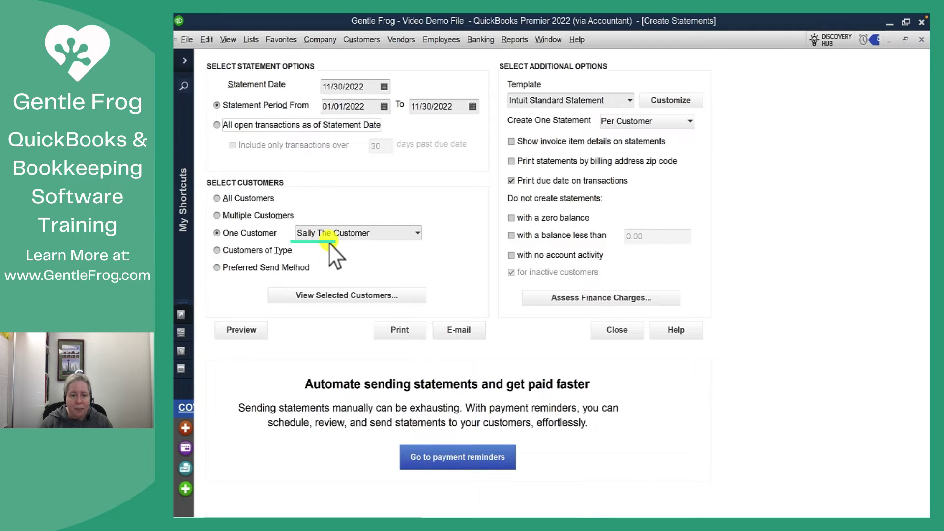
Step: Preview the statement showing 500.00 due and zoom out to the full page
left_click(249, 332)
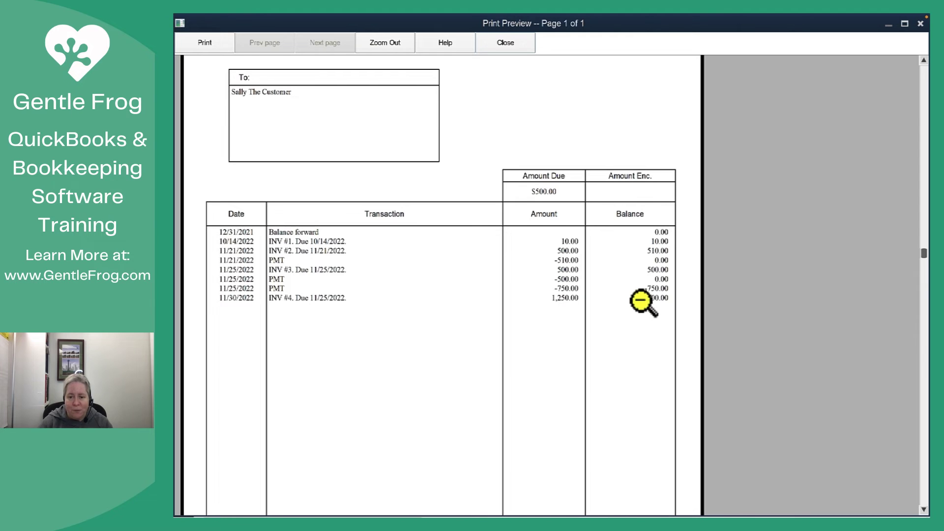
left_click(477, 309)
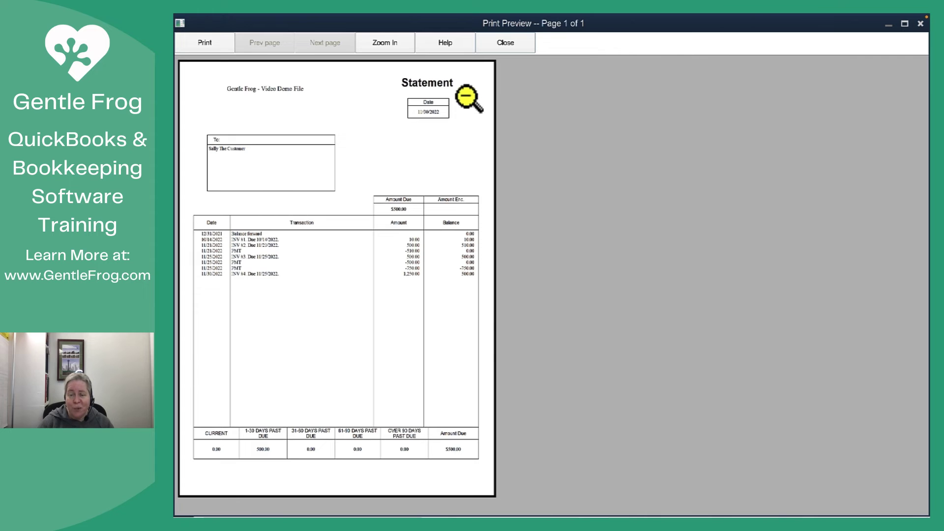
Step: Close the statement windows and start a new template from the Templates list
left_click(515, 46)
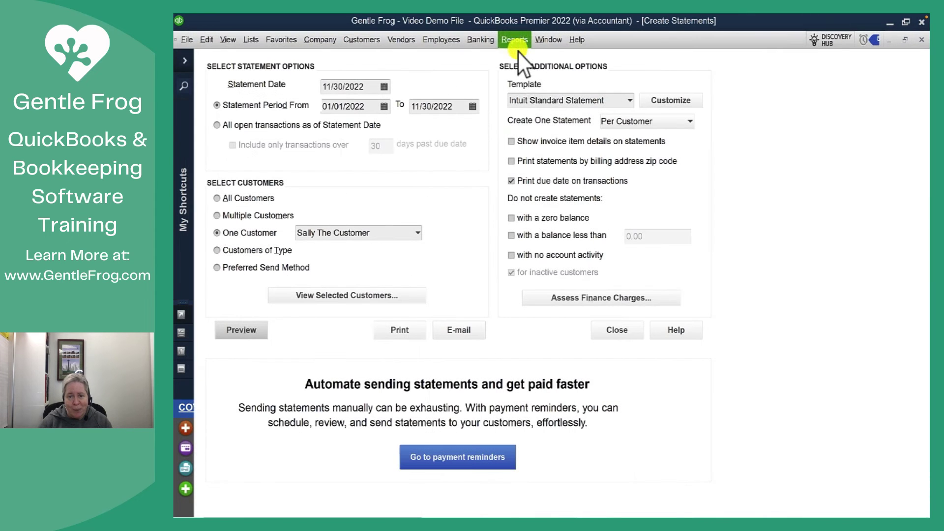
left_click(617, 330)
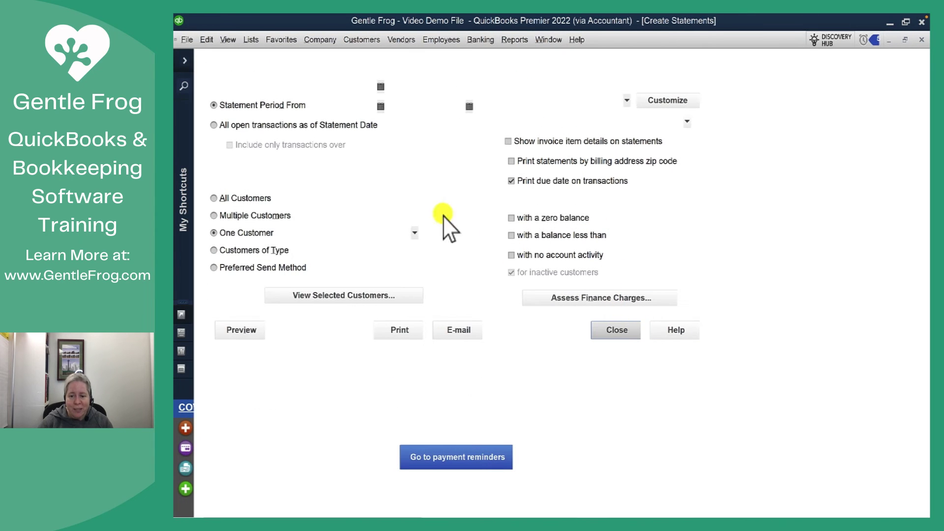
key("alt+l")
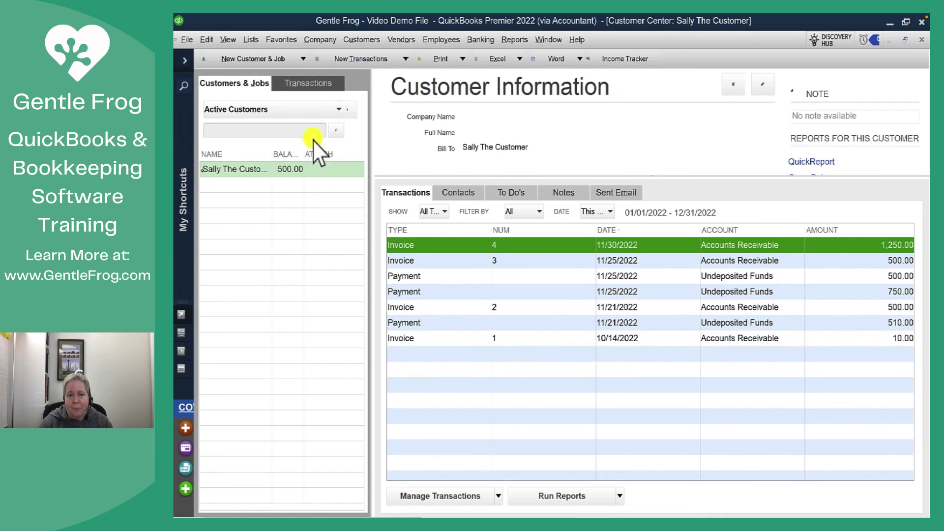
left_click(252, 40)
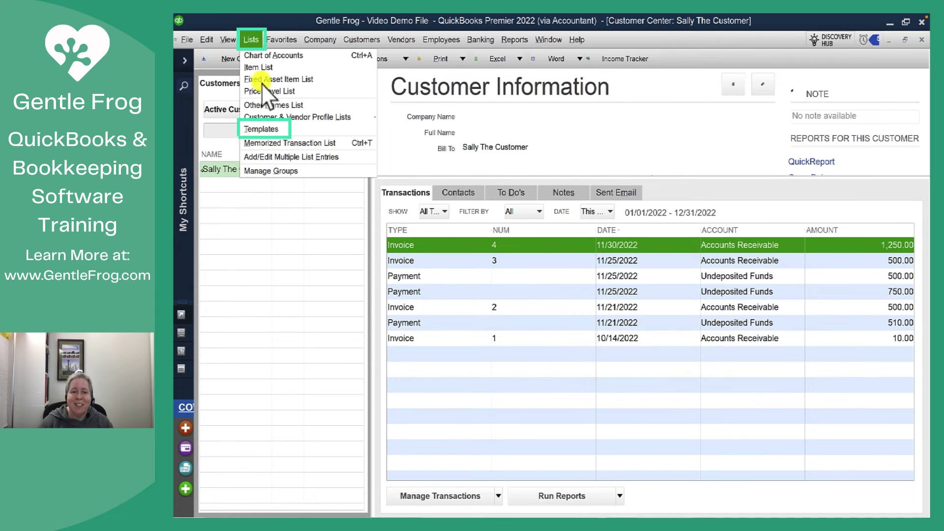
left_click(271, 132)
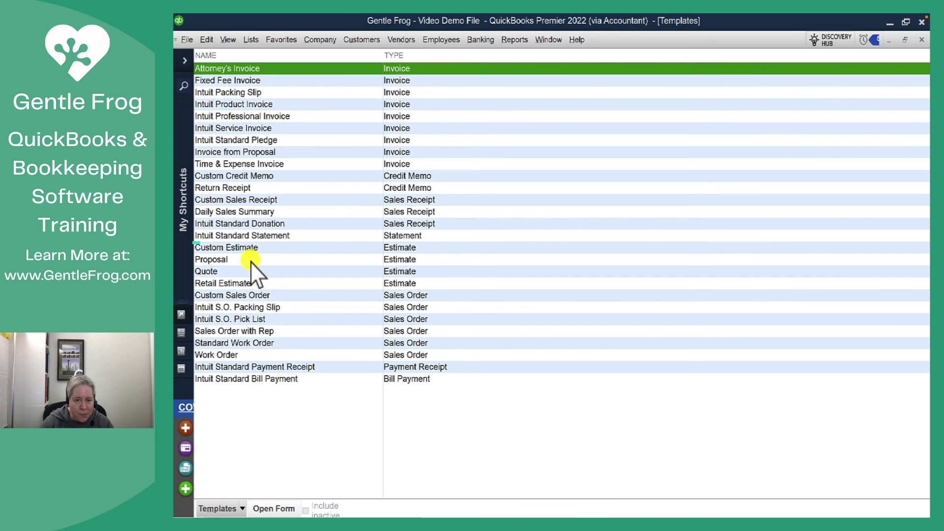
left_click(253, 237)
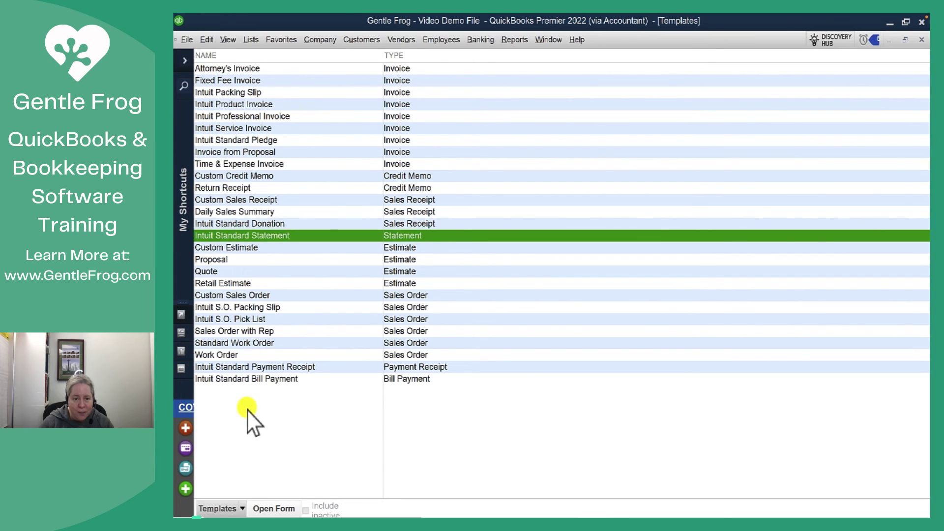
left_click(244, 509)
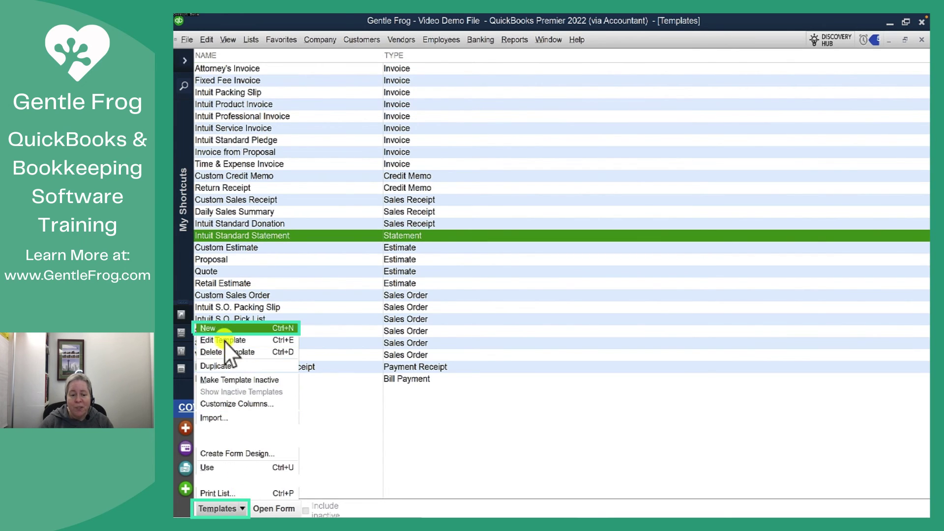
left_click(224, 328)
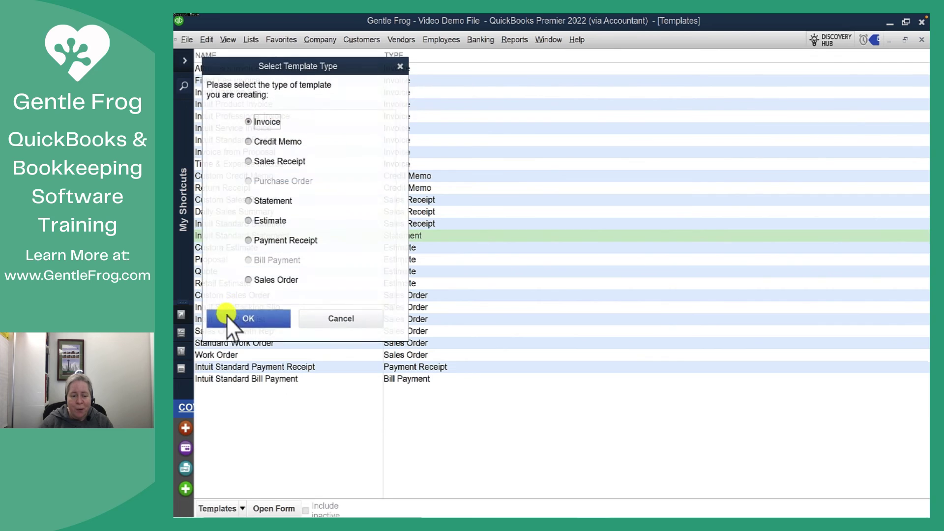
Step: Create a new Statement-type template, opening Basic Customization for it
left_click(261, 201)
left_click(273, 319)
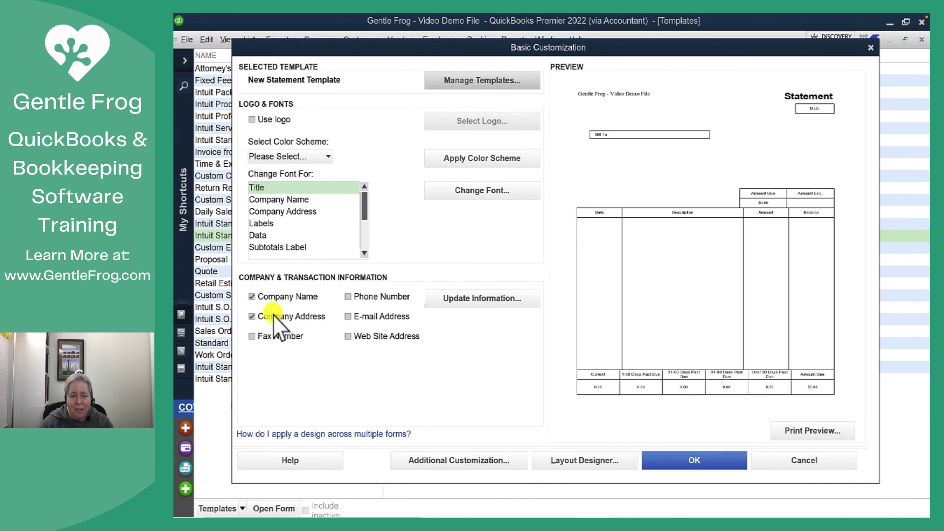